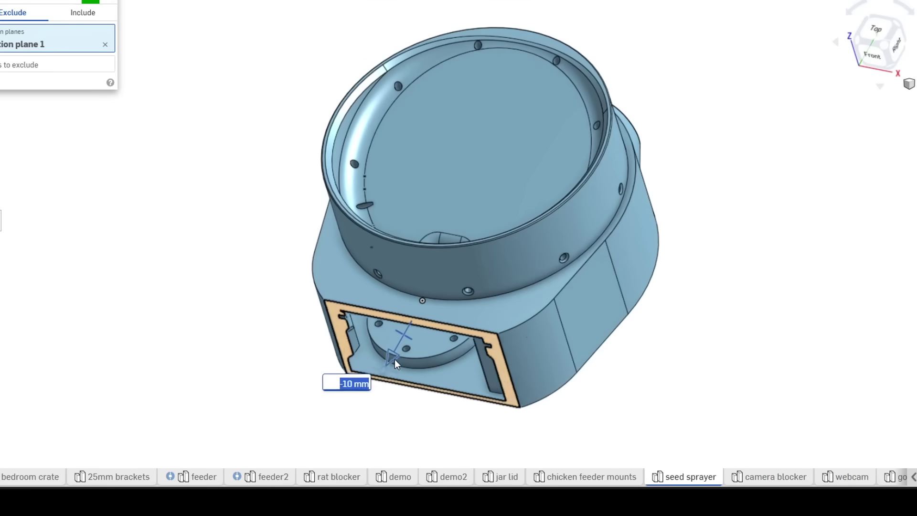
# Slide a section cut through the lower housing to a -100 mm offset, inspect it, then dismiss it.
pyautogui.moveTo(394, 359); pyautogui.dragTo(497, 225)
pyautogui.moveTo(576, 330); pyautogui.dragTo(537, 193, button='right')
pyautogui.write('-100')
pyautogui.press('Return')
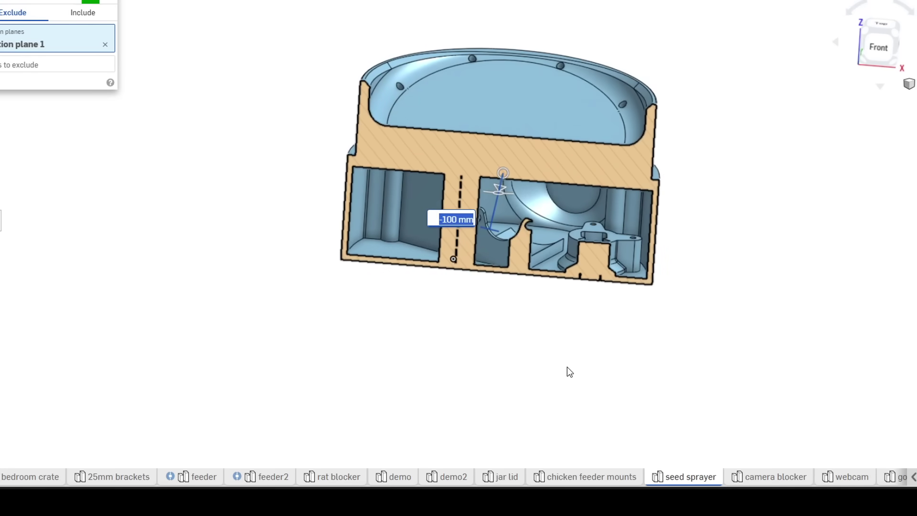
pyautogui.press('Escape')
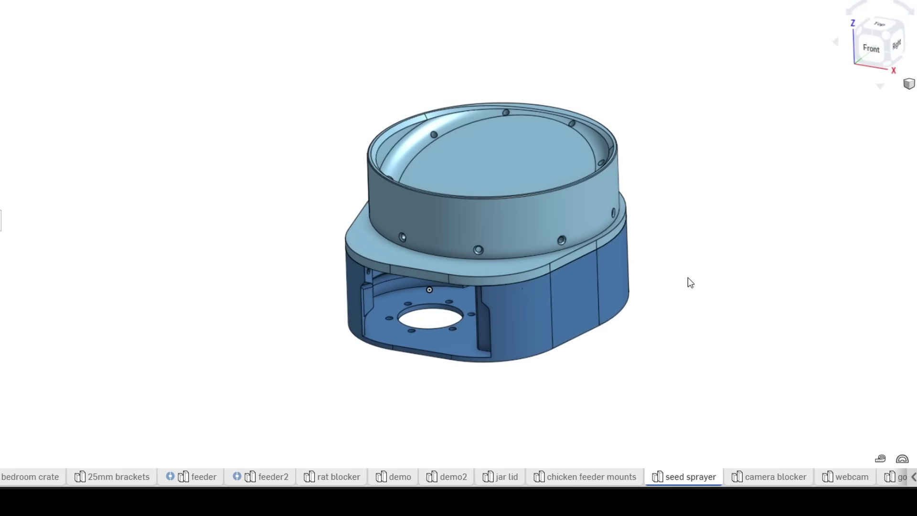
# Orbit the housing from a top view round to its underside to see the boss cutout.
pyautogui.moveTo(688, 277); pyautogui.dragTo(662, 395, button='right')
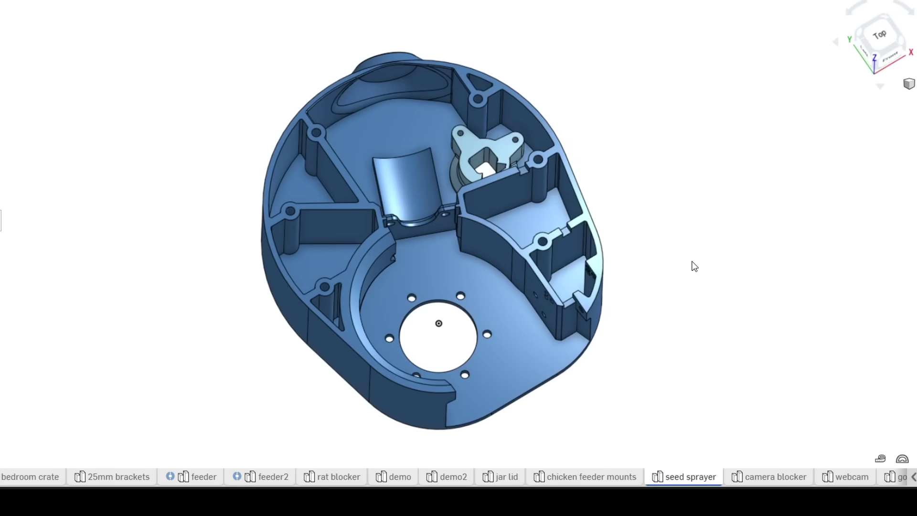
pyautogui.moveTo(690, 263); pyautogui.dragTo(691, 277, button='right')
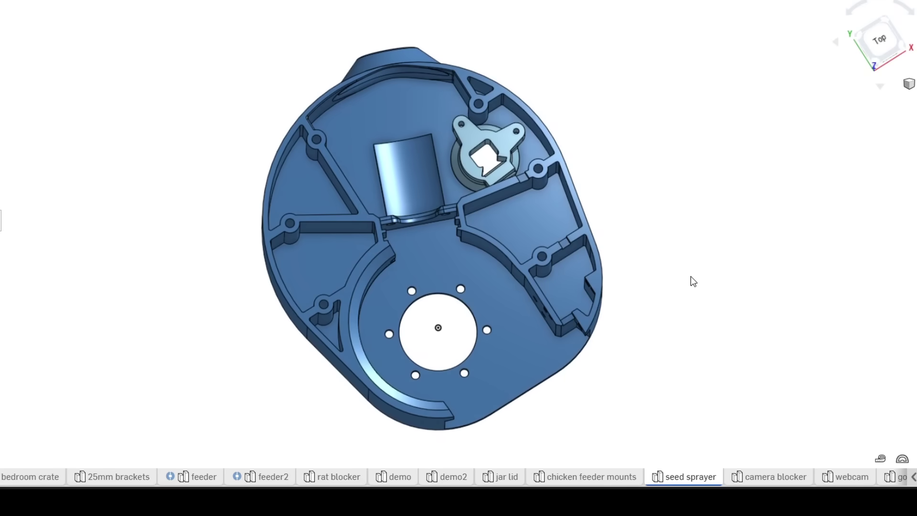
pyautogui.moveTo(691, 277); pyautogui.dragTo(363, 183, button='right')
# Zoom in on the cutout, then cycle through isometric, Top and fit views back to the interior.
pyautogui.scroll(2, 363, 180)
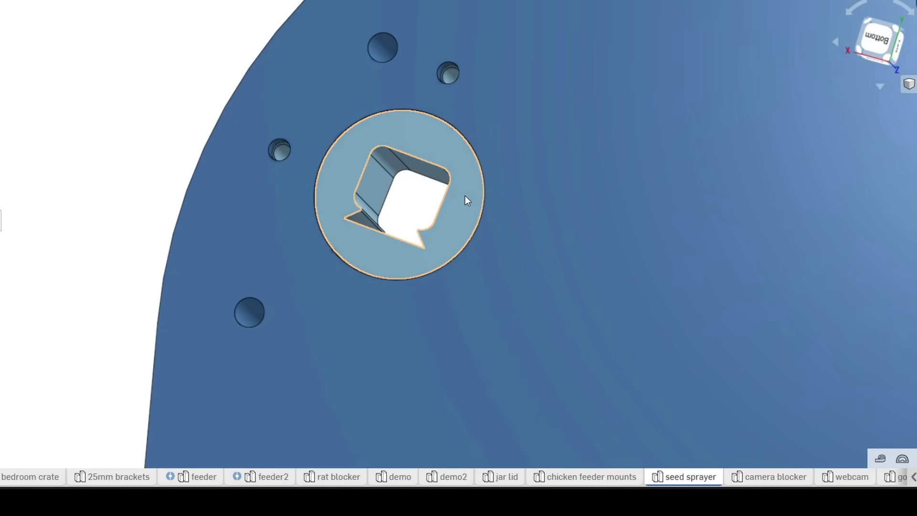
pyautogui.hotkey('shift', '7')
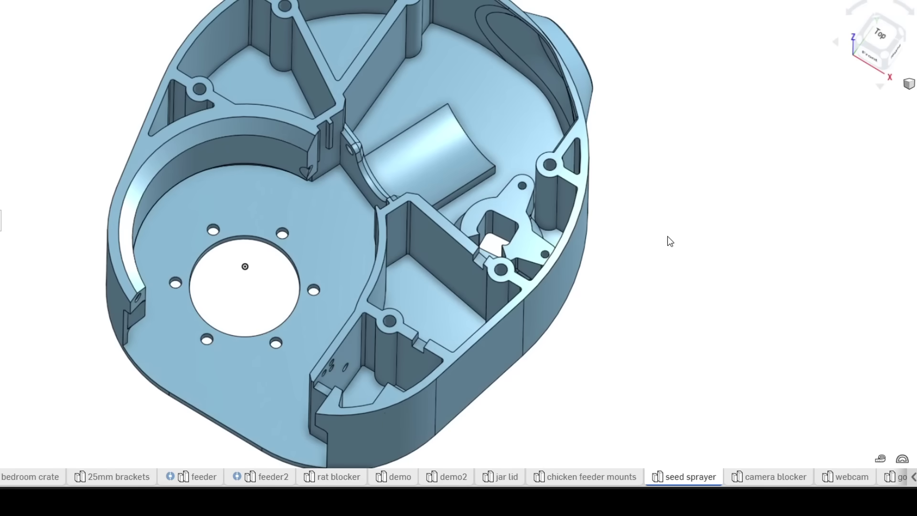
pyautogui.hotkey('shift', '5')
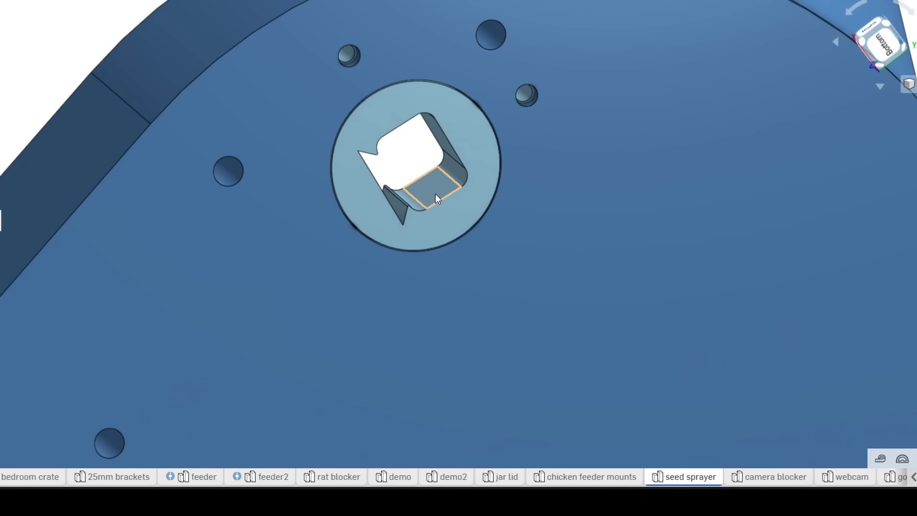
pyautogui.press('f')
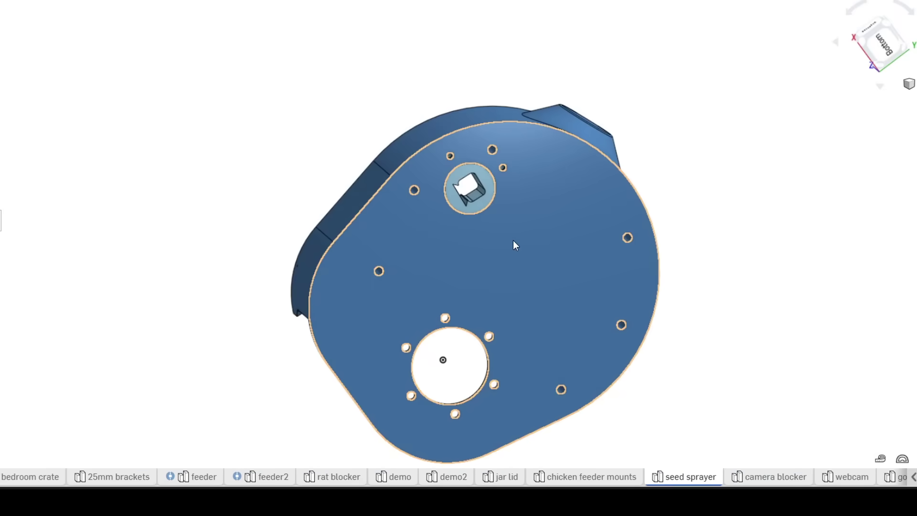
pyautogui.hotkey('shift', '7')
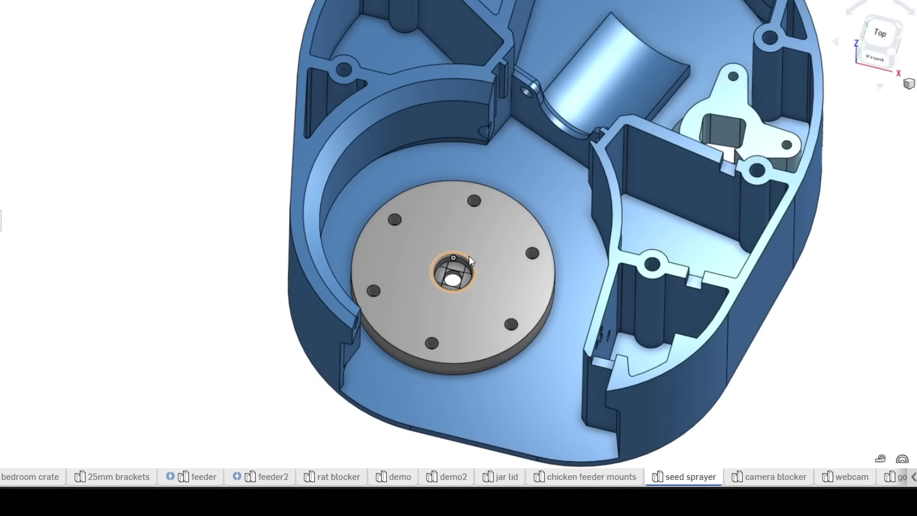
# Zoom toward the central hole and orbit to look down onto the toothed gear ring.
pyautogui.scroll(5, 458, 279)
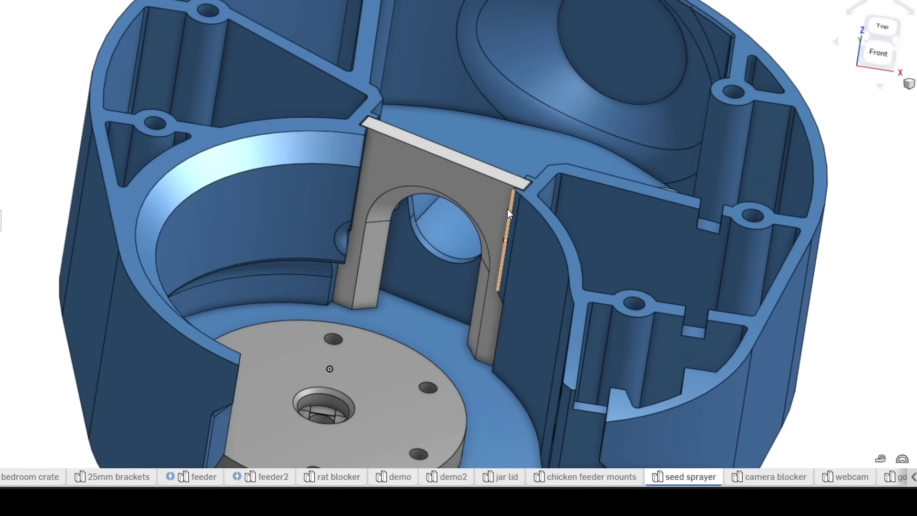
pyautogui.moveTo(508, 209); pyautogui.dragTo(446, 280, button='right')
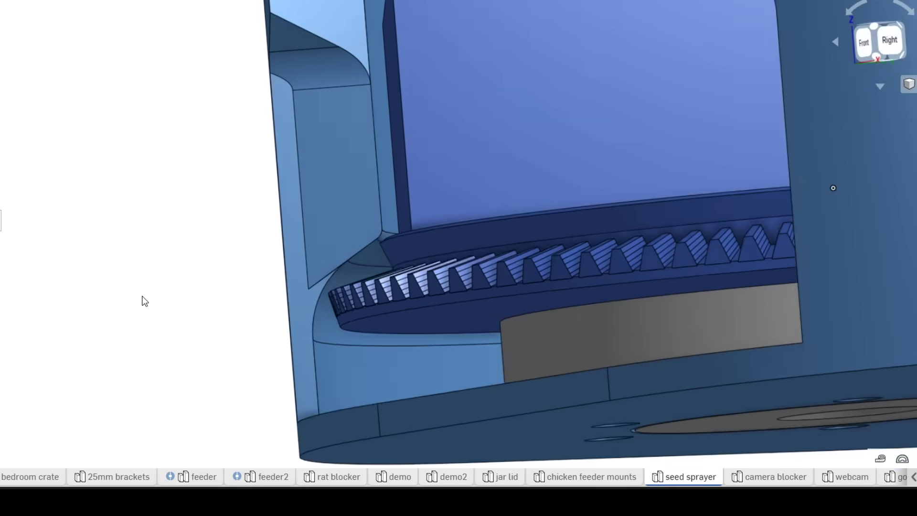
# Orbit around the gear inside the housing, then the hopper and tray, viewing the hopper from above.
pyautogui.scroll(5, 386, 241)
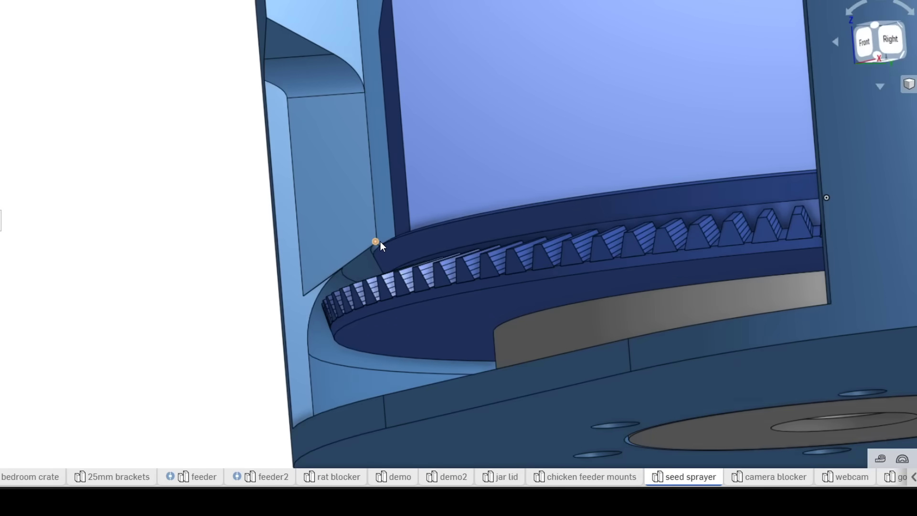
pyautogui.scroll(-10, 470, 271)
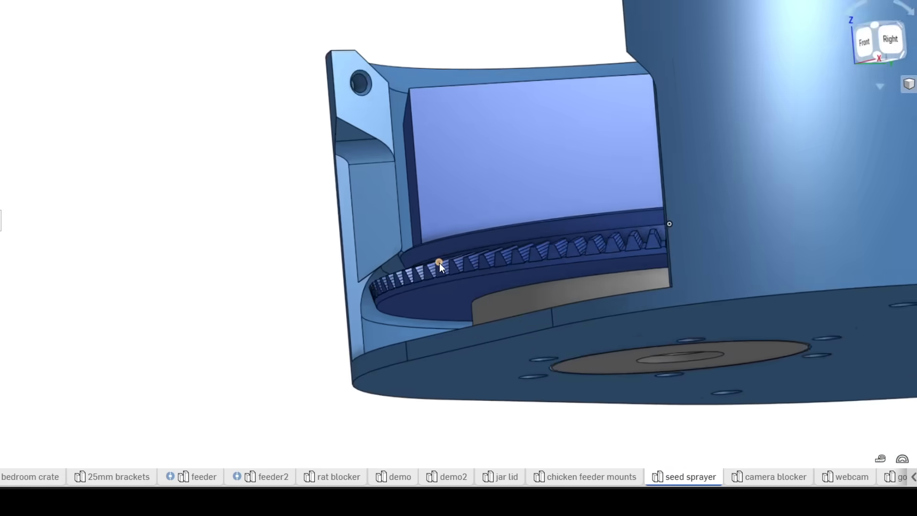
pyautogui.moveTo(483, 275); pyautogui.dragTo(526, 322, button='right')
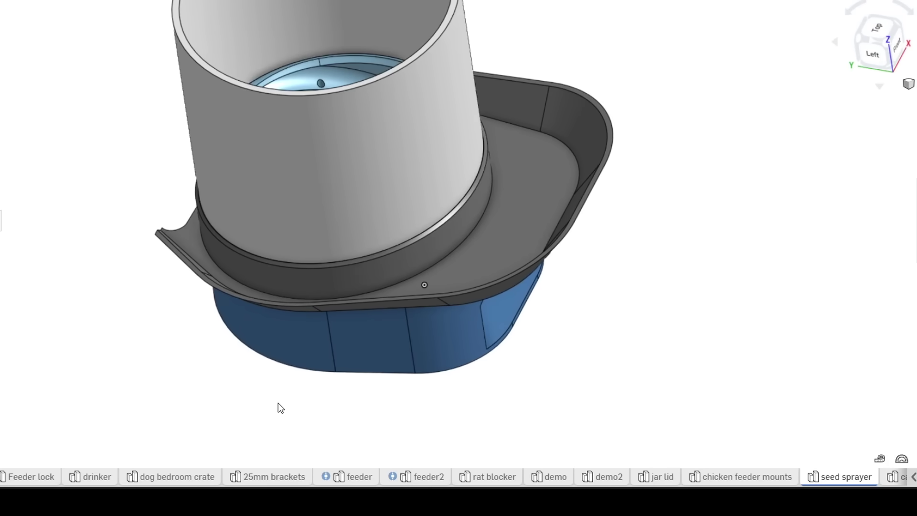
pyautogui.moveTo(278, 403); pyautogui.dragTo(455, 179, button='right')
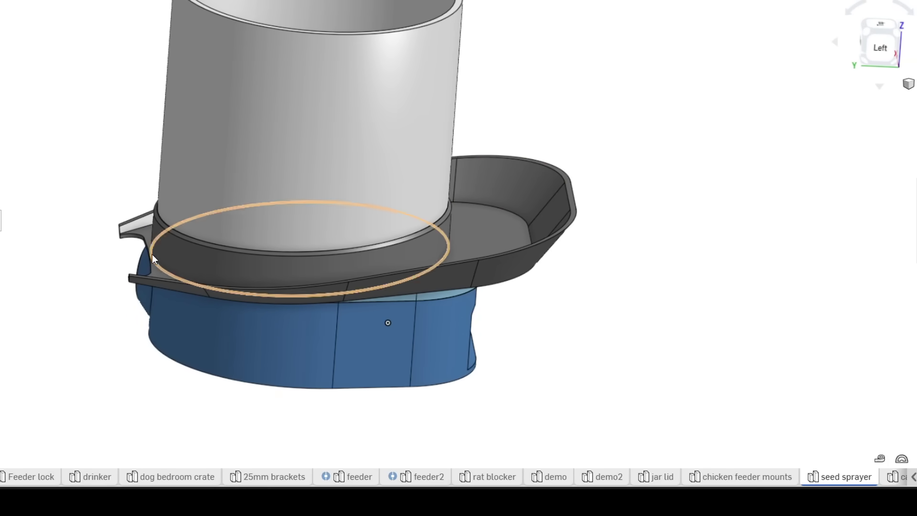
pyautogui.moveTo(122, 227); pyautogui.dragTo(143, 275, button='right')
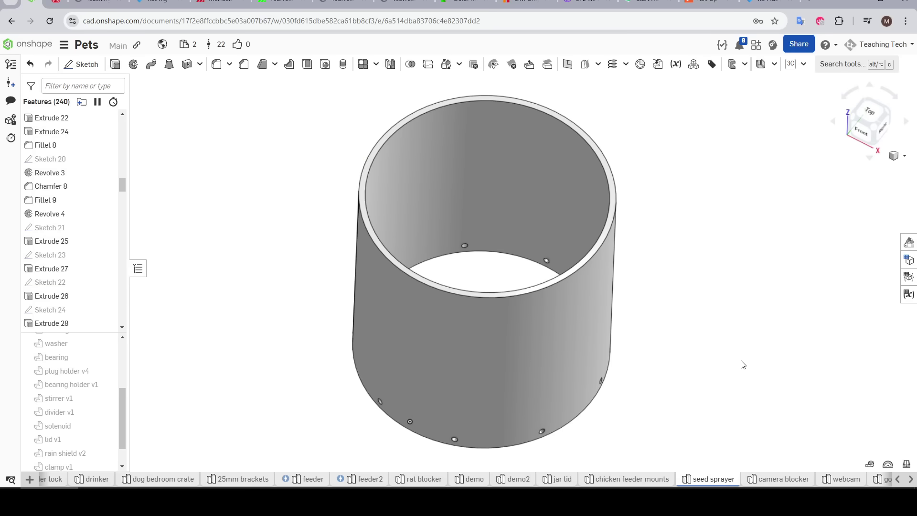
# Orbit the pipe, view the plug block from the front, then orbit and zoom onto the motor from above.
pyautogui.moveTo(740, 361)
pyautogui.mouseDown(button='right')
pyautogui.moveTo(734, 373)
pyautogui.moveTo(738, 352)
pyautogui.mouseUp(button='right')
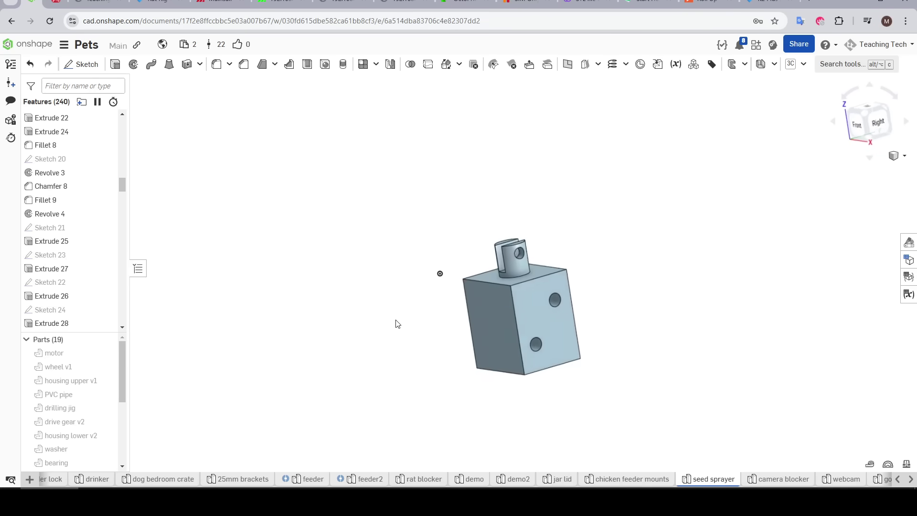
pyautogui.hotkey('shift', '1')
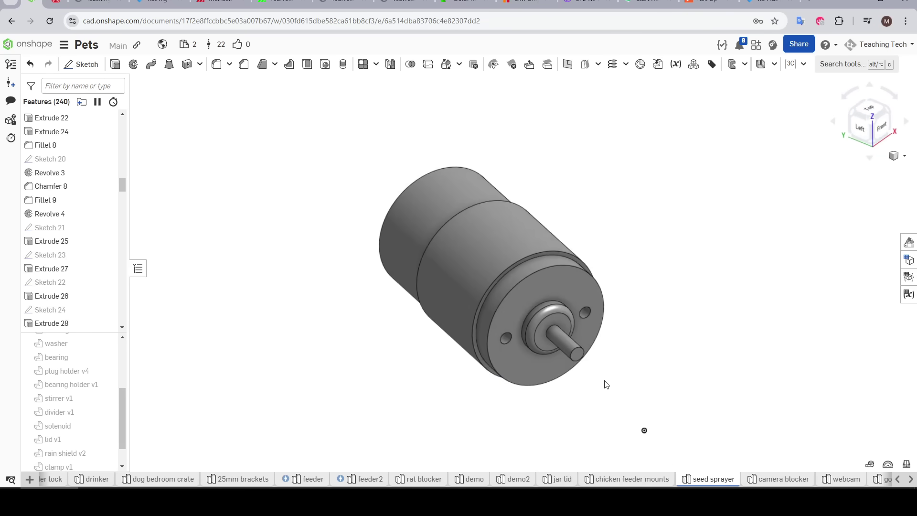
pyautogui.moveTo(604, 383); pyautogui.dragTo(659, 426, button='right')
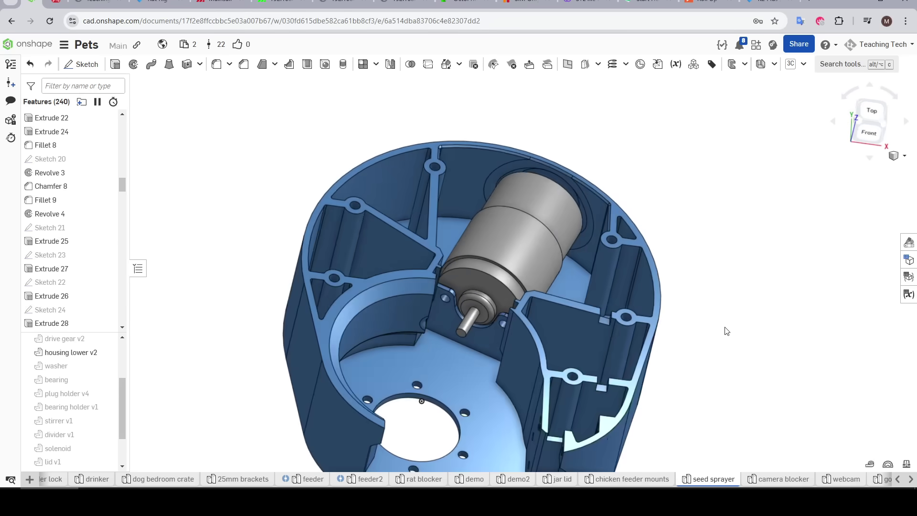
pyautogui.moveTo(726, 331); pyautogui.dragTo(718, 354, button='right')
pyautogui.scroll(5, 487, 289)
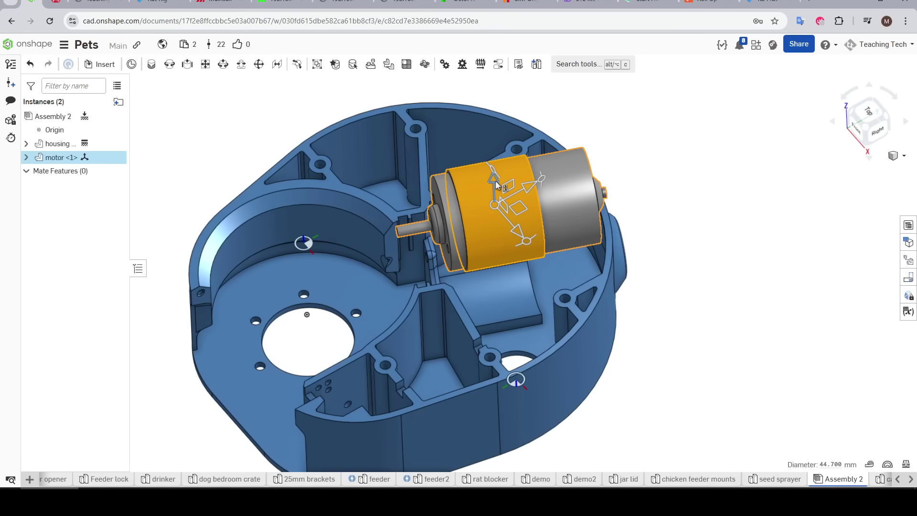
# Lower the motor about 20 mm, raise it 1 mm, then slide it into its housing slot and sideways.
pyautogui.moveTo(496, 182); pyautogui.dragTo(497, 215)
pyautogui.scroll(-10, 631, 268)
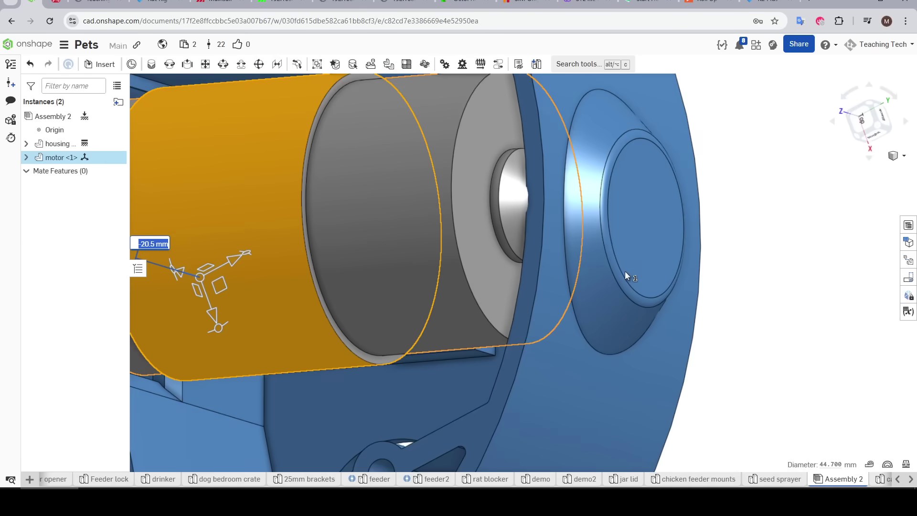
pyautogui.scroll(10, 625, 271)
pyautogui.moveTo(659, 266); pyautogui.dragTo(641, 267, button='right')
pyautogui.moveTo(518, 208); pyautogui.dragTo(517, 174)
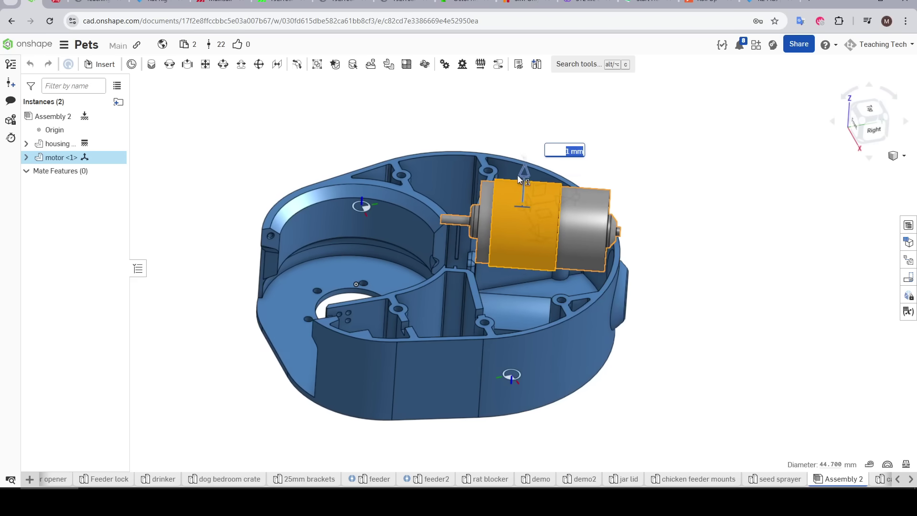
pyautogui.moveTo(688, 237); pyautogui.dragTo(466, 198, button='right')
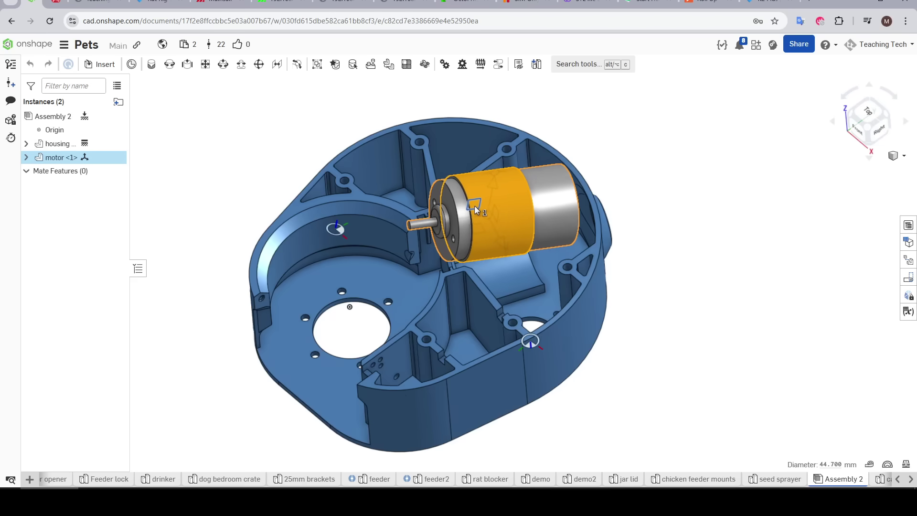
pyautogui.moveTo(474, 206); pyautogui.dragTo(483, 211)
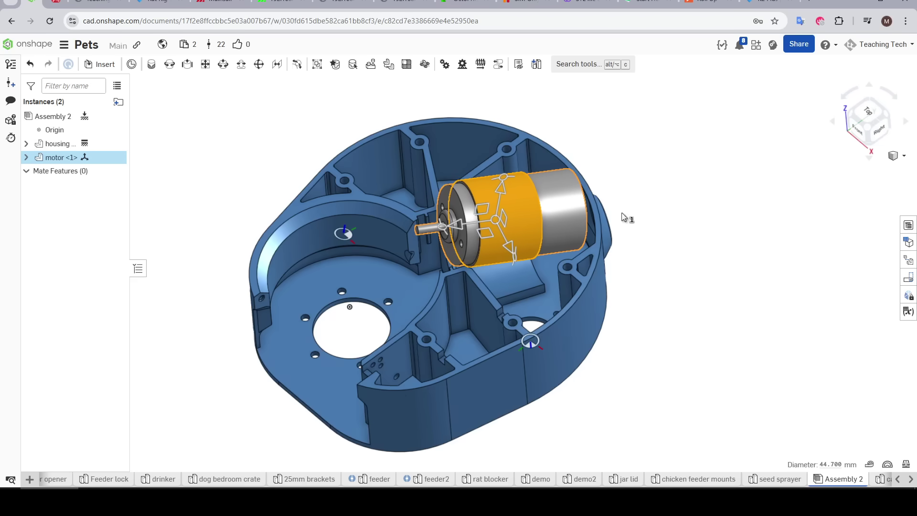
pyautogui.moveTo(623, 217); pyautogui.dragTo(690, 242, button='right')
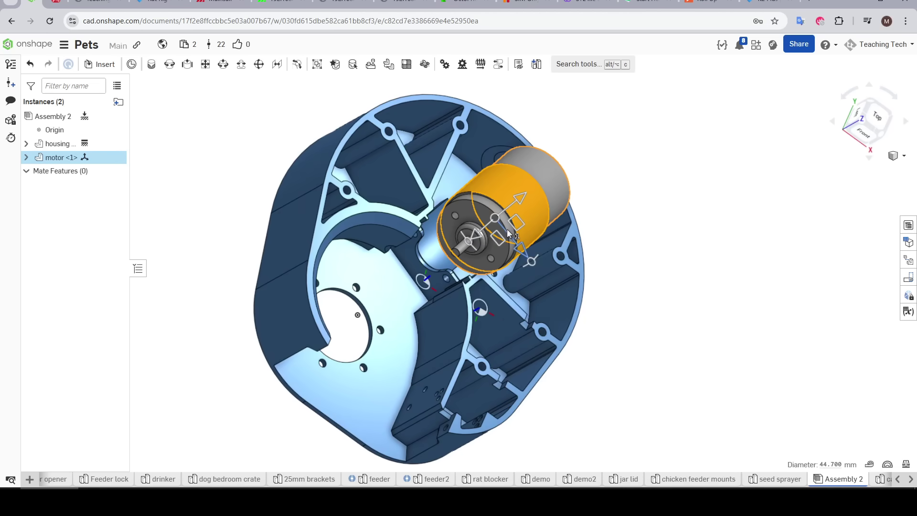
pyautogui.moveTo(509, 234); pyautogui.dragTo(504, 228)
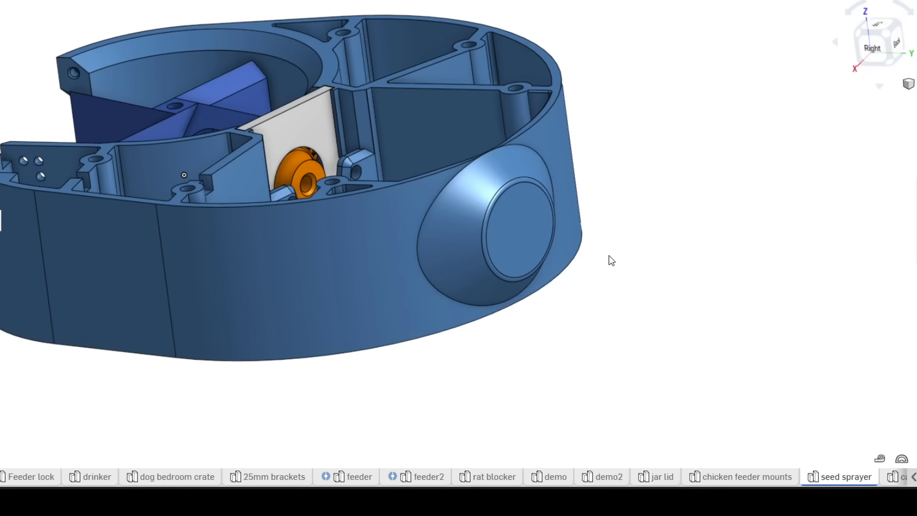
# Orbit down into the seed sprayer housing interior and pan it slightly in view.
pyautogui.moveTo(612, 261)
pyautogui.mouseDown(button='right')
pyautogui.moveTo(634, 301)
pyautogui.moveTo(706, 363)
pyautogui.mouseUp(button='right')
pyautogui.moveTo(706, 364); pyautogui.dragTo(728, 385, button='middle')
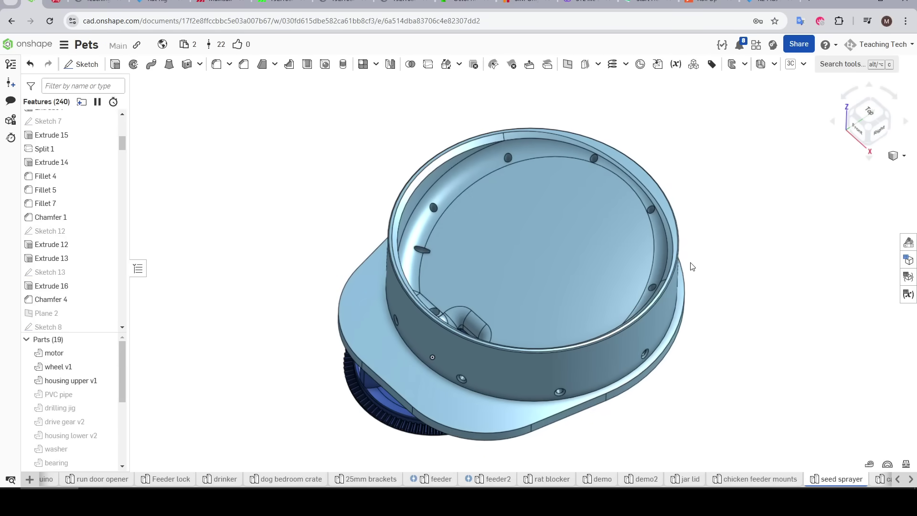
# Orbit to the underside to show the motor and drive gear, then return to isometric.
pyautogui.moveTo(644, 414); pyautogui.dragTo(619, 300, button='right')
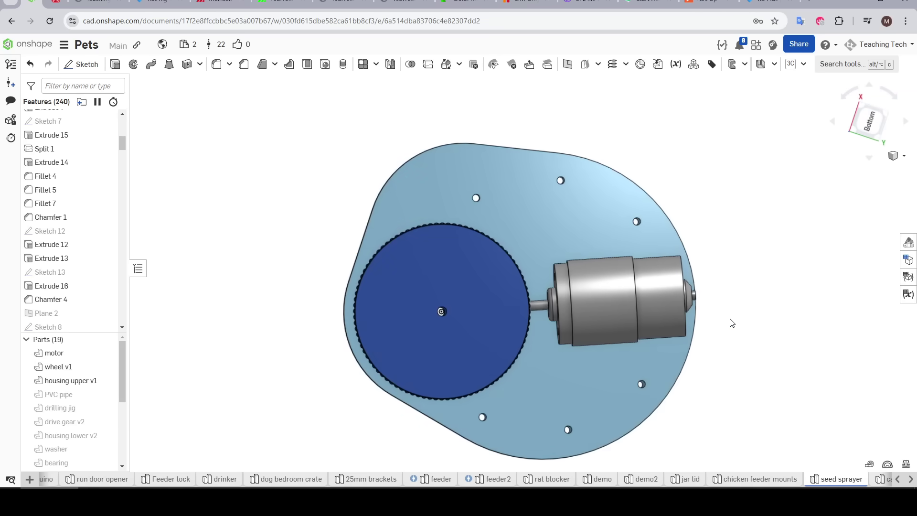
pyautogui.hotkey('shift', '7')
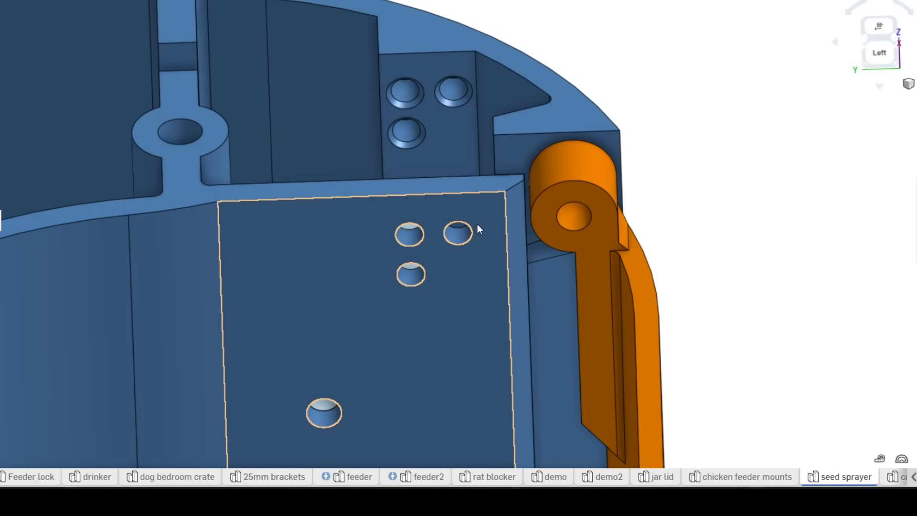
# Tilt the view over the flap's hinge and holes, then return to the isometric housing view.
pyautogui.moveTo(684, 154); pyautogui.dragTo(688, 184, button='right')
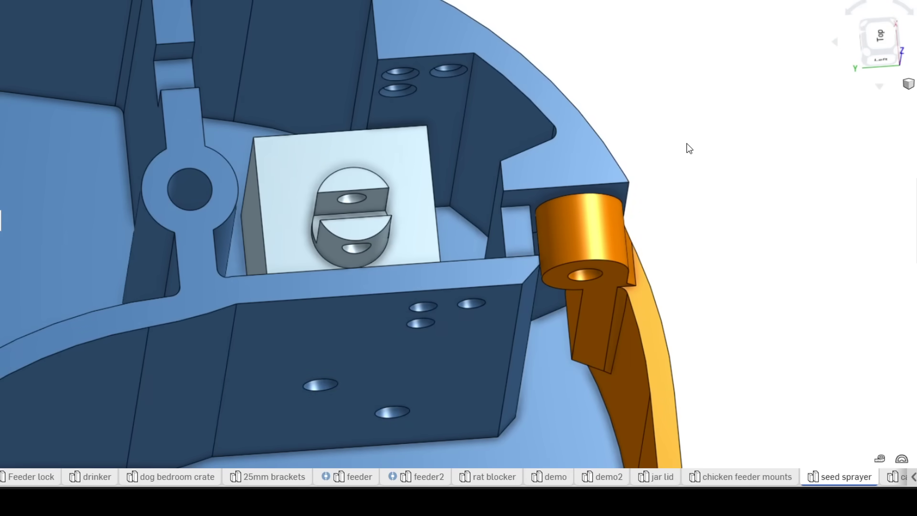
pyautogui.hotkey('shift', '7')
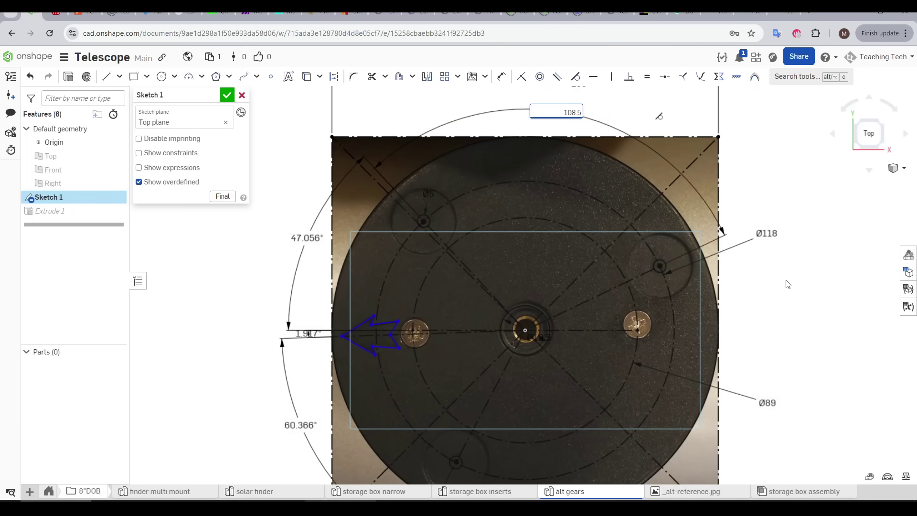
# Confirm the sketch's angle dimension at 108.5°.
pyautogui.press('Return')
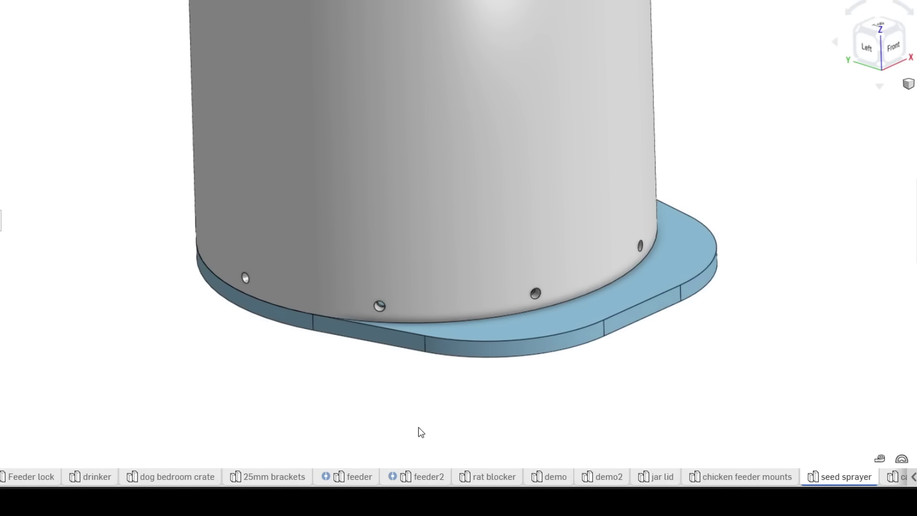
# Look into the grey pipe's open end and reveal the hidden blue ring clamp around its rim.
pyautogui.moveTo(419, 428)
pyautogui.mouseDown(button='right')
pyautogui.moveTo(463, 418)
pyautogui.moveTo(480, 426)
pyautogui.mouseUp(button='right')
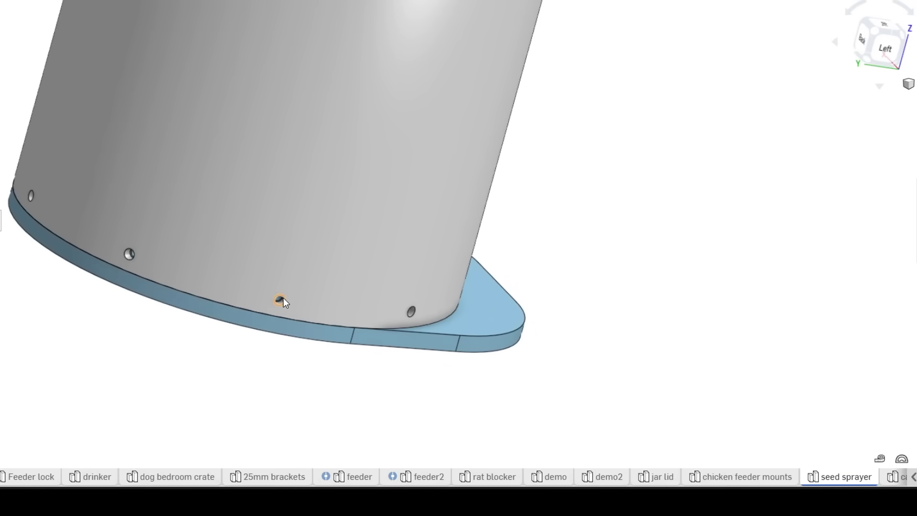
pyautogui.moveTo(279, 331); pyautogui.dragTo(765, 372, button='right')
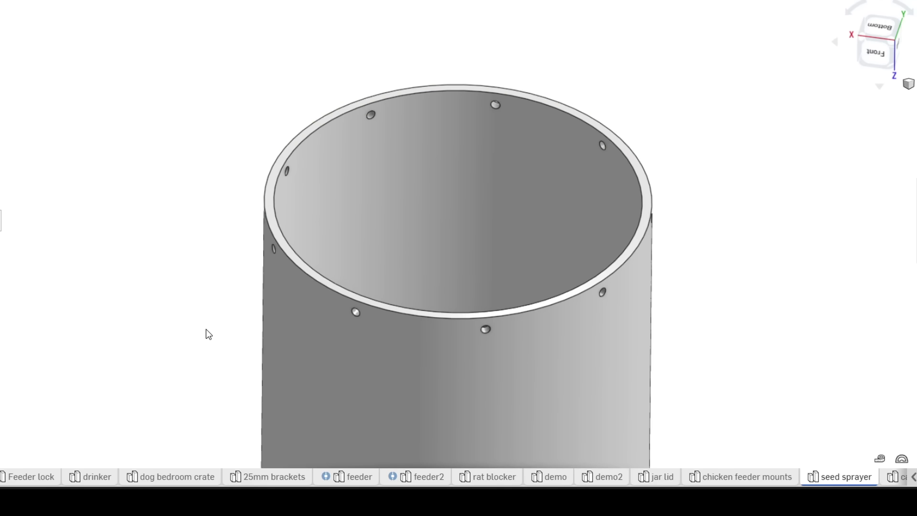
pyautogui.hotkey('shift', 'y')
pyautogui.moveTo(206, 328); pyautogui.dragTo(176, 322, button='right')
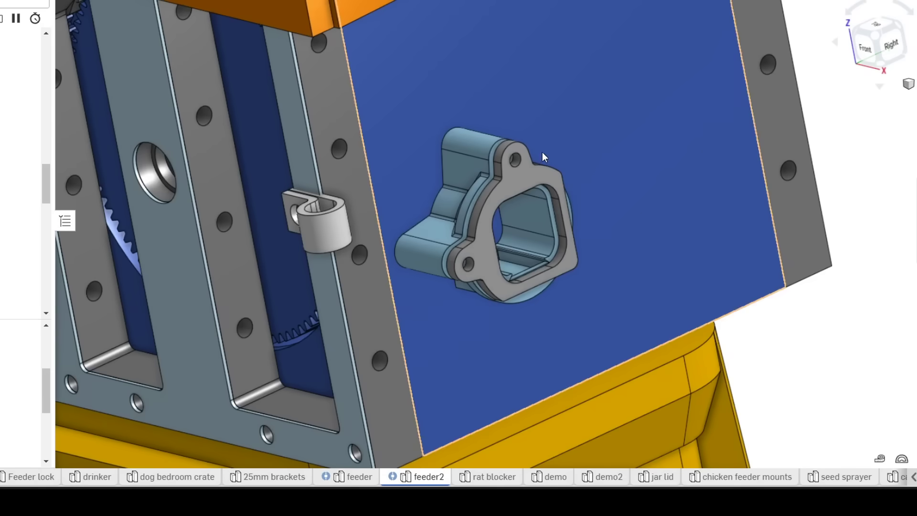
# Orbit the reused plug socket part to inspect it from another angle.
pyautogui.moveTo(471, 159); pyautogui.dragTo(534, 163, button='right')
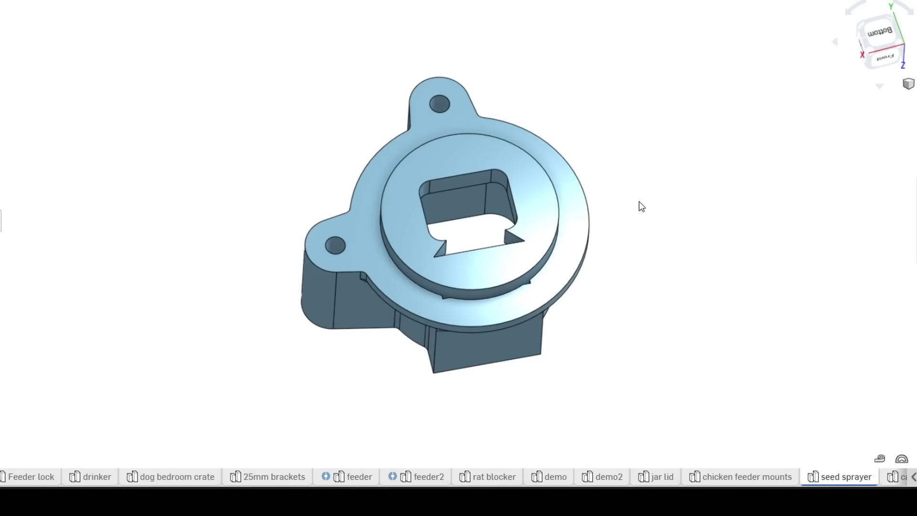
# Turn the blue round mounting part to its other face, then orbit the grey pipe to show the yellow clamp.
pyautogui.moveTo(639, 201); pyautogui.dragTo(662, 220, button='right')
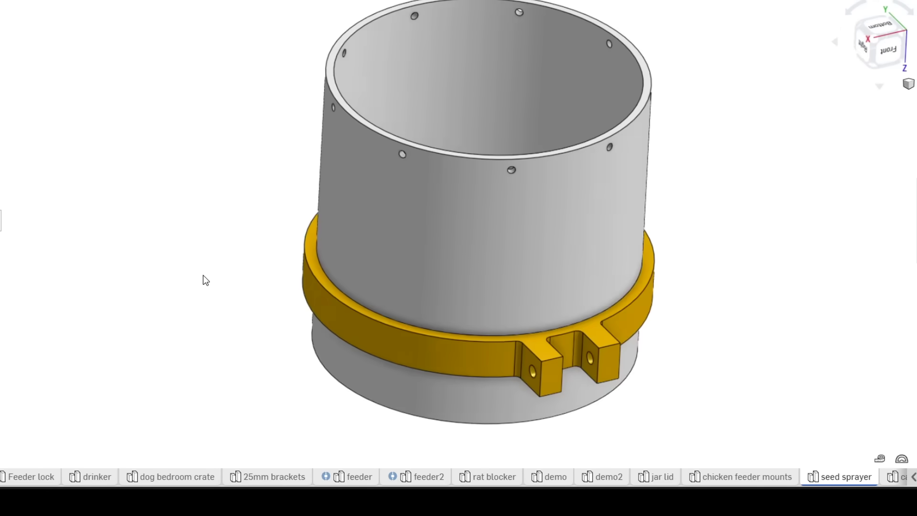
pyautogui.moveTo(202, 279); pyautogui.dragTo(294, 297, button='right')
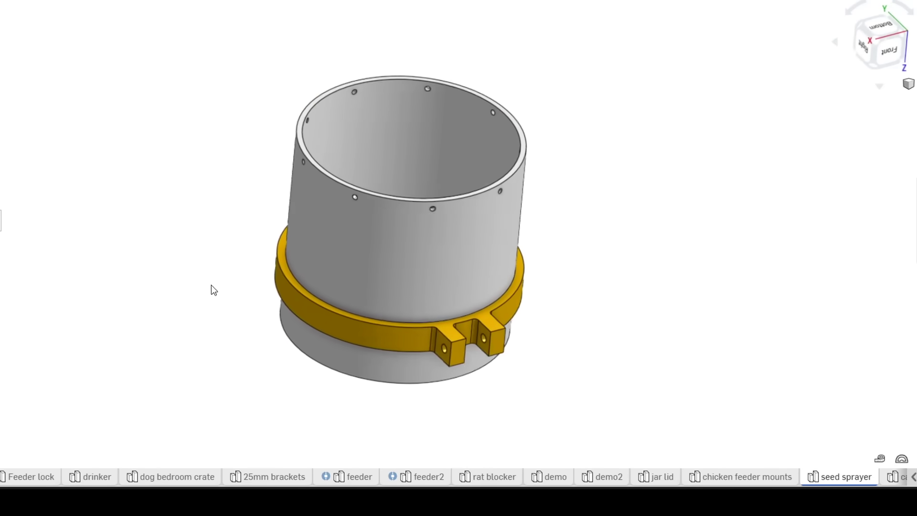
pyautogui.moveTo(214, 290); pyautogui.dragTo(276, 317, button='right')
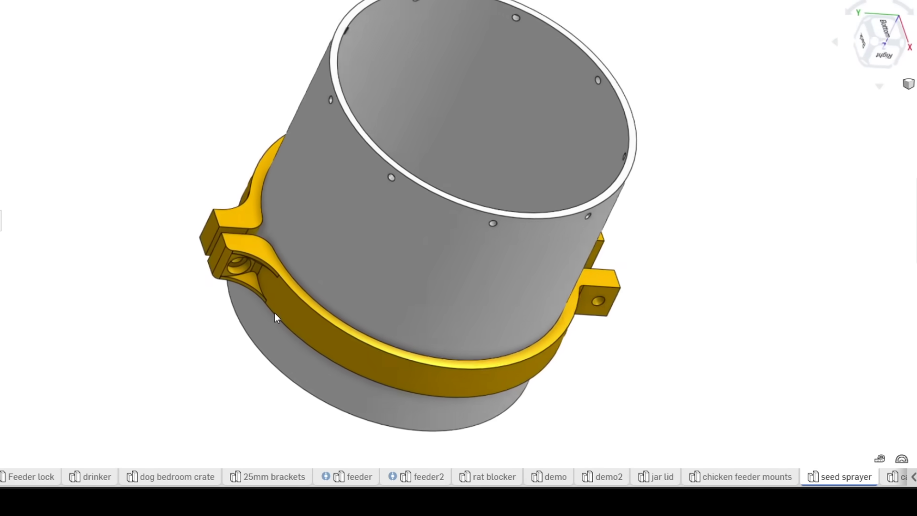